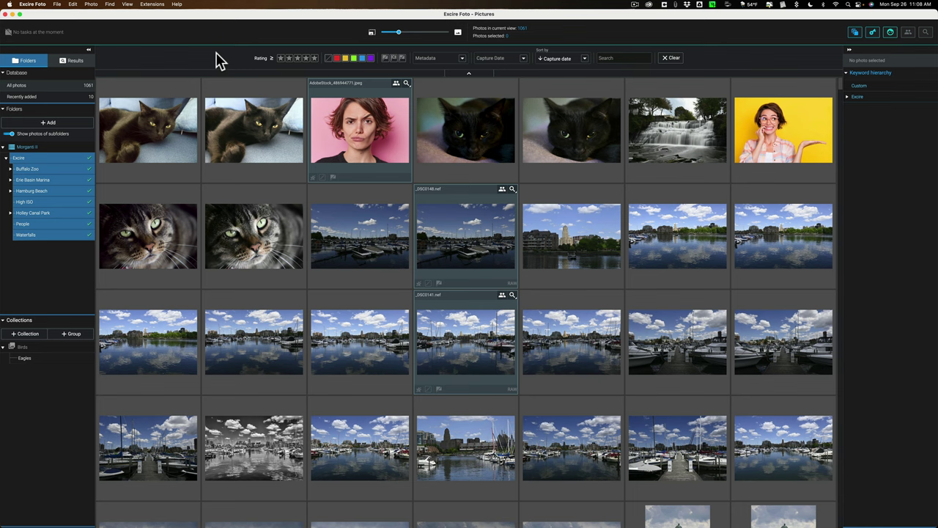
Scroll down and back up through the 1,061-photo Pictures library grid
scroll(315, 178, "down", 10)
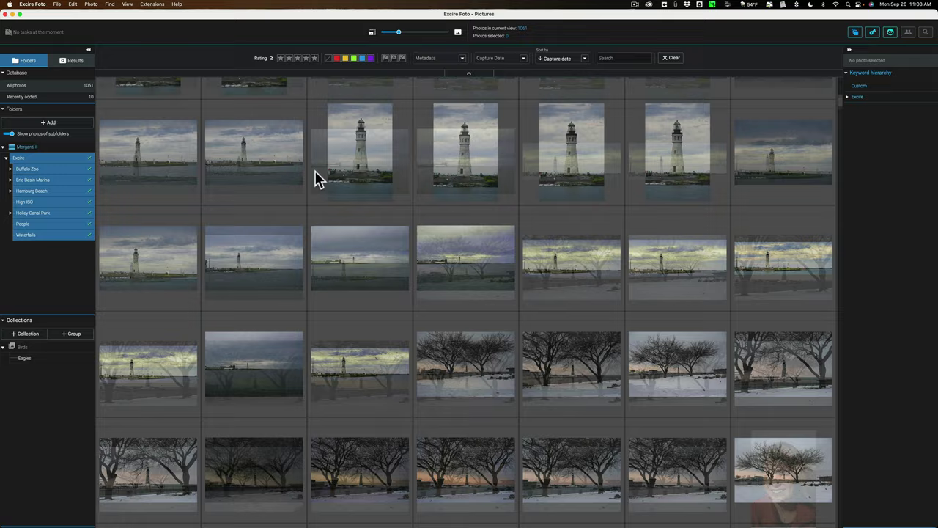
scroll(315, 178, "up", 10)
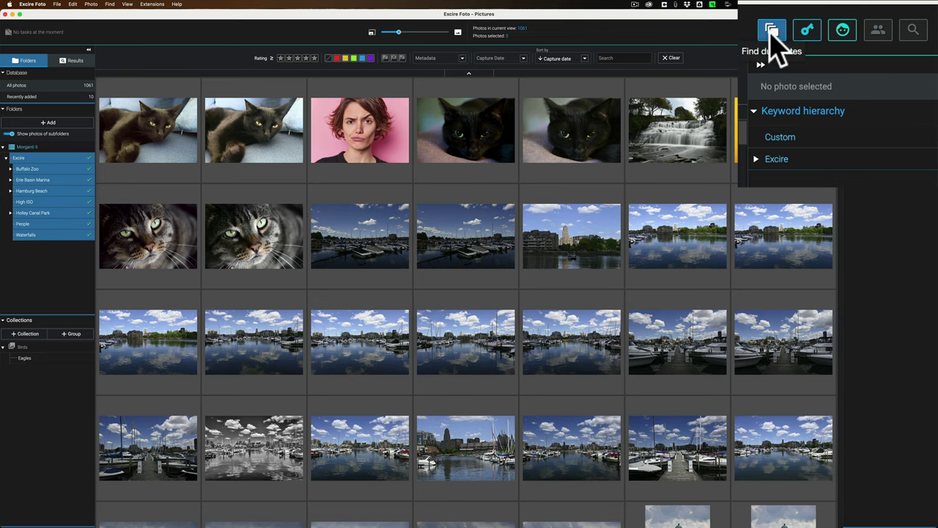
Open Find Duplicates and expand then collapse Filter, keeping Whole database and Exact duplicates
left_click(770, 33)
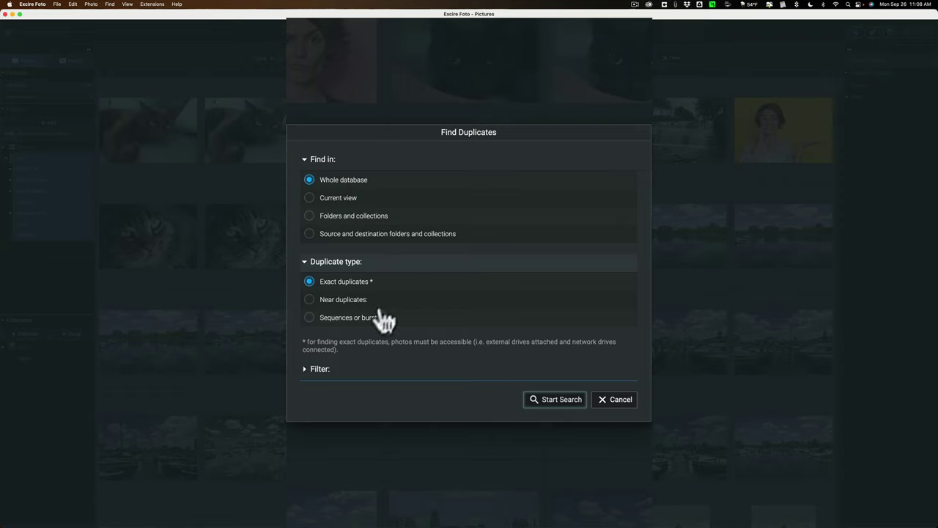
left_click(305, 369)
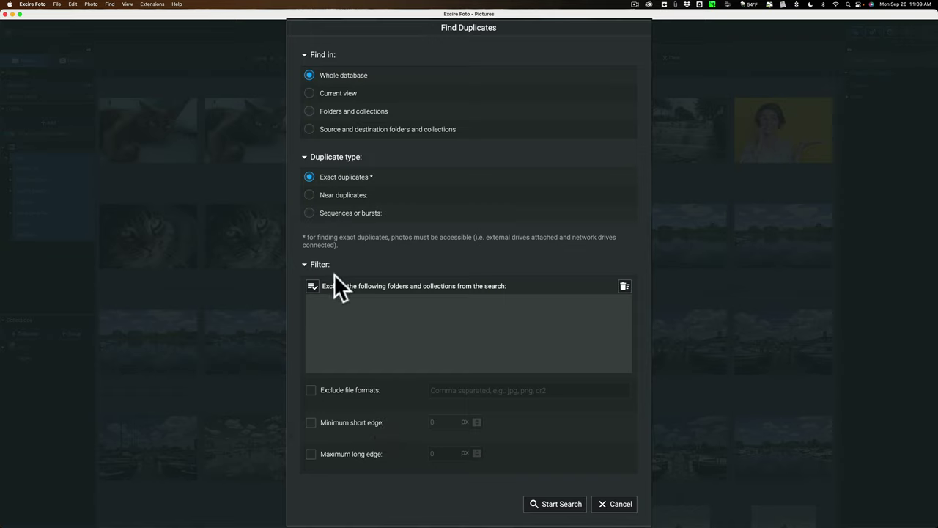
left_click(305, 263)
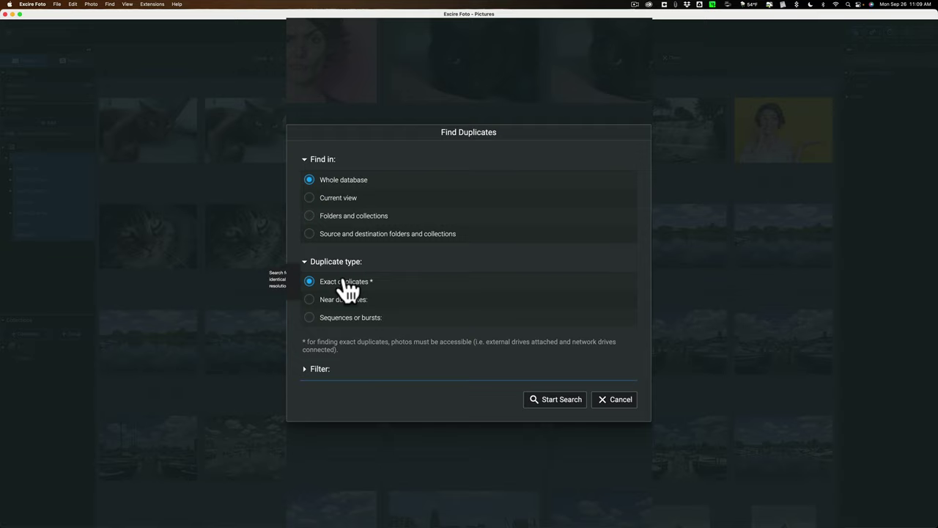
Run the exact-duplicate search, then open the flagging assistant from the report
left_click(552, 400)
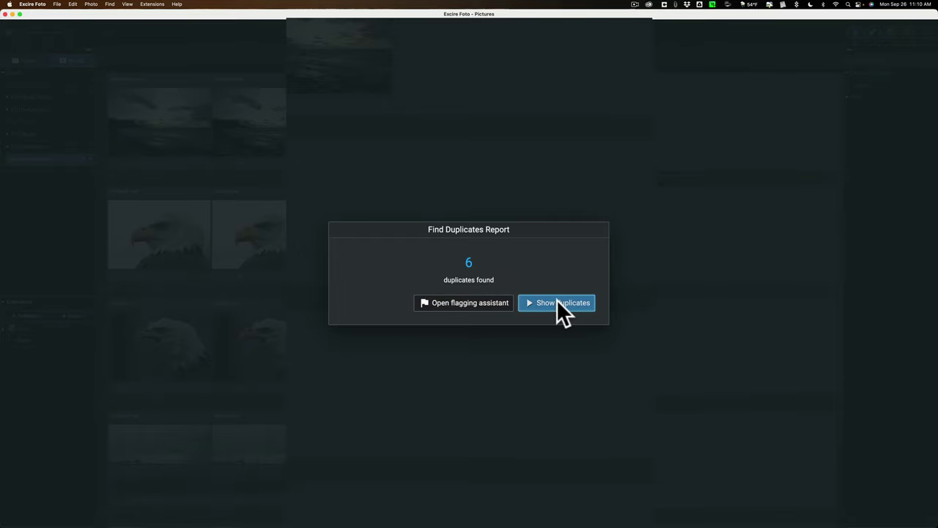
left_click(453, 301)
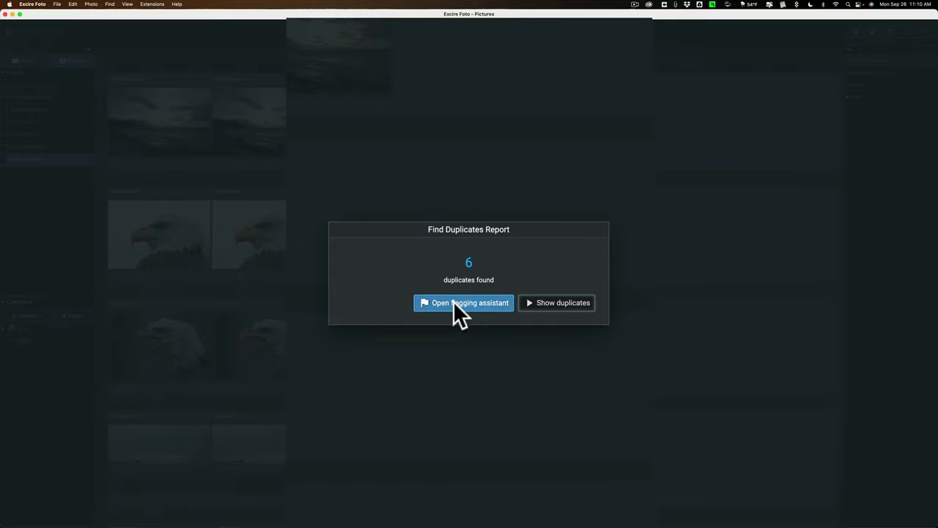
Review the Duplicate Flagging Assistant presets, then cancel it without applying flags
left_click(454, 301)
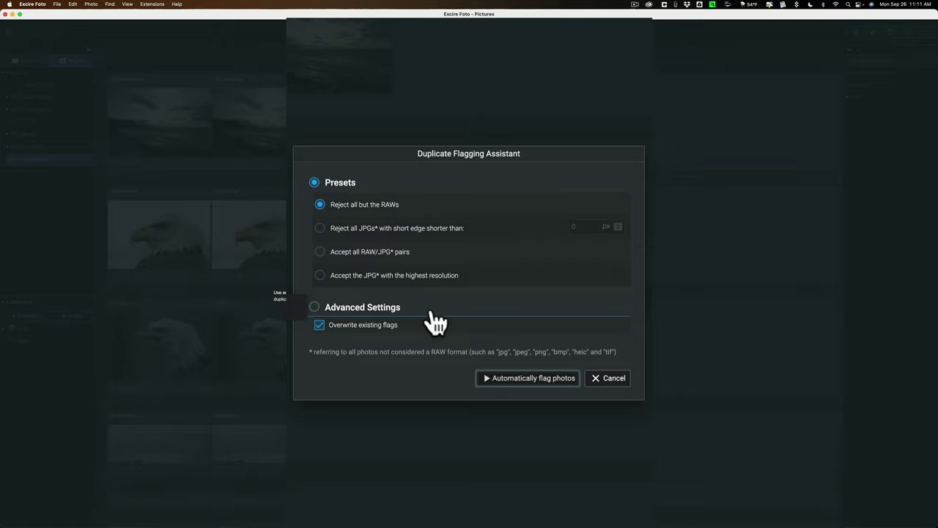
left_click(605, 378)
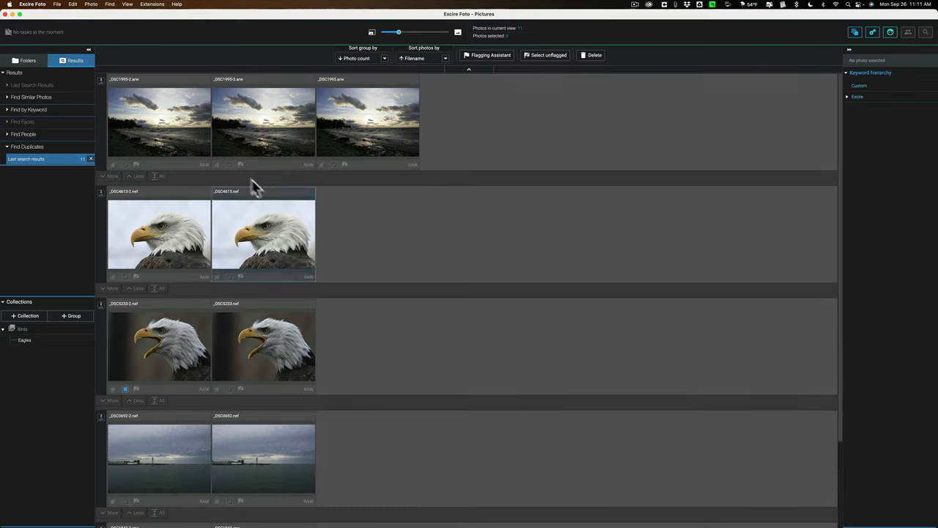
left_click(172, 110)
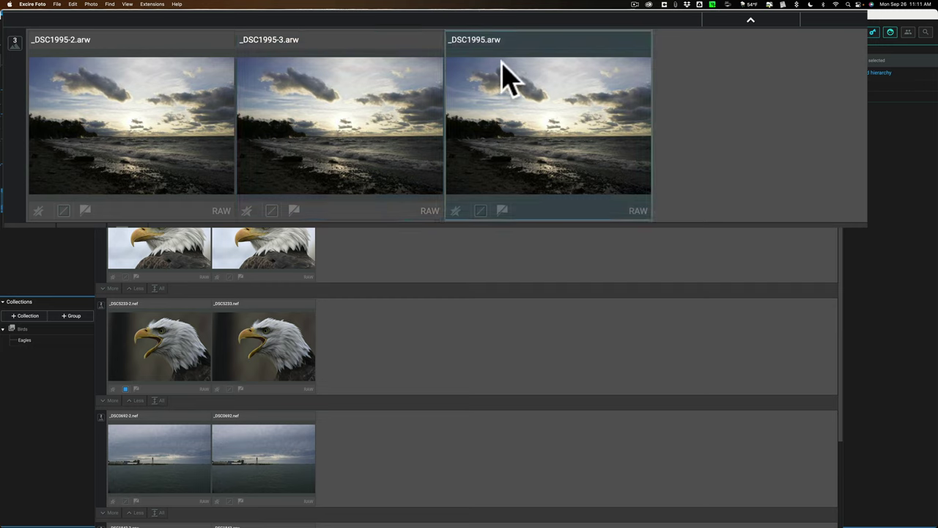
mouse_move(492, 40)
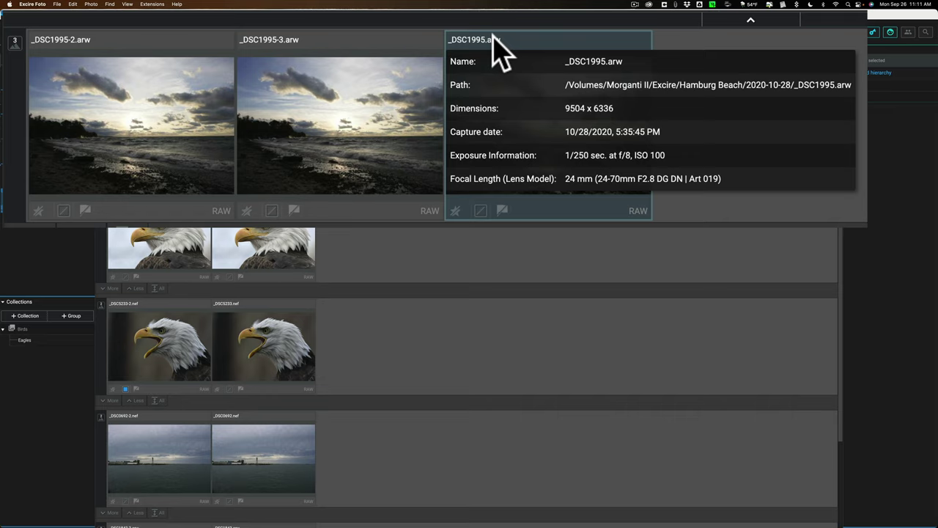
mouse_move(340, 38)
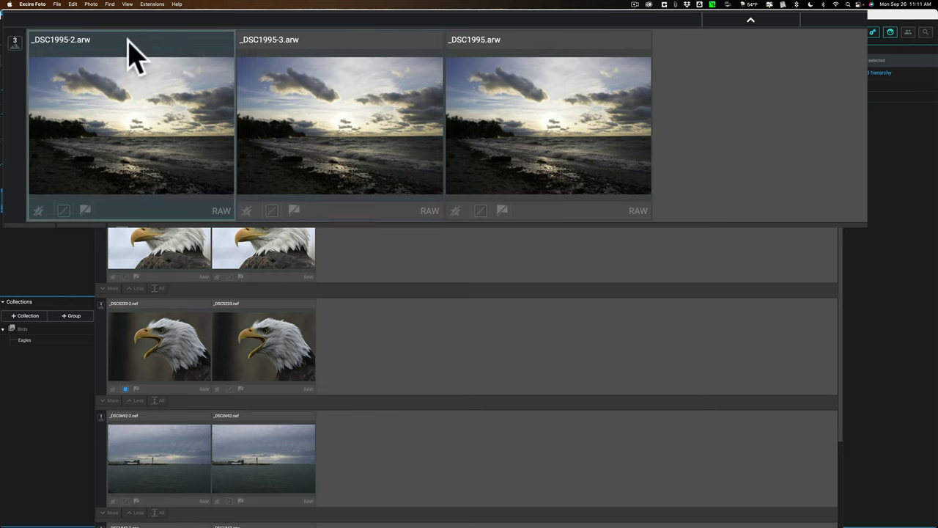
mouse_move(127, 40)
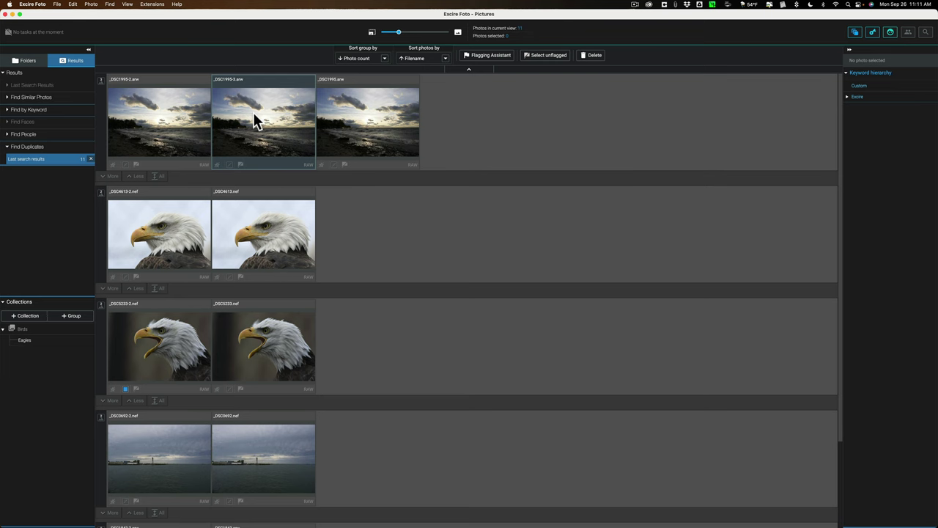
Mark _DSC1995-3 as rejected through its rating and flag options
left_click(252, 121)
mouse_move(260, 148)
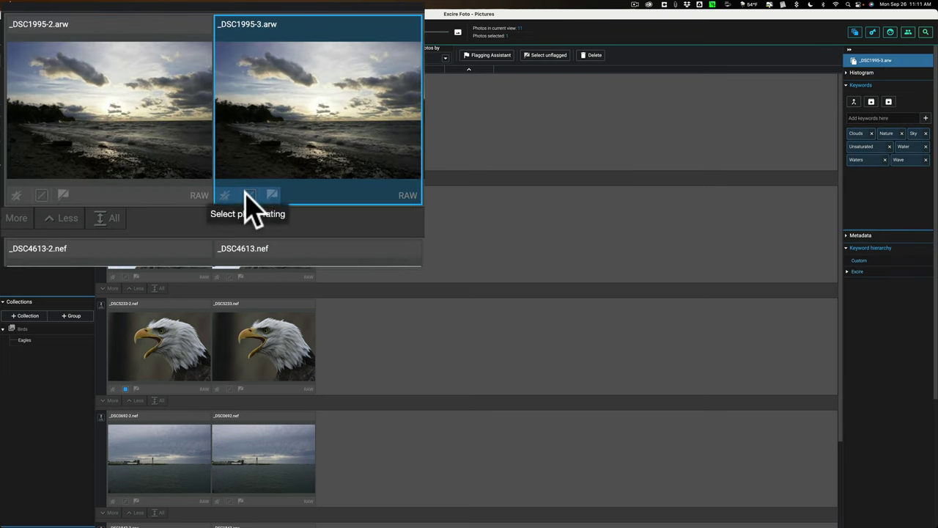
left_click(247, 196)
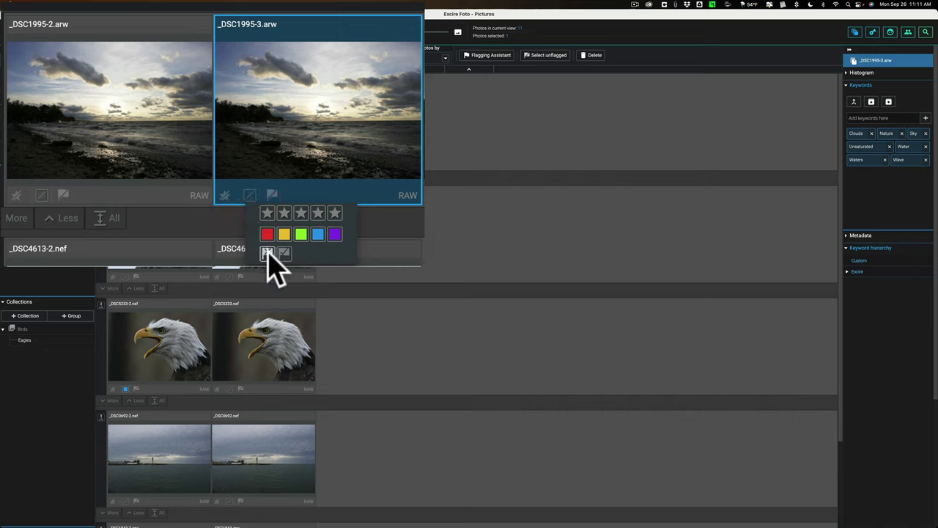
left_click(267, 253)
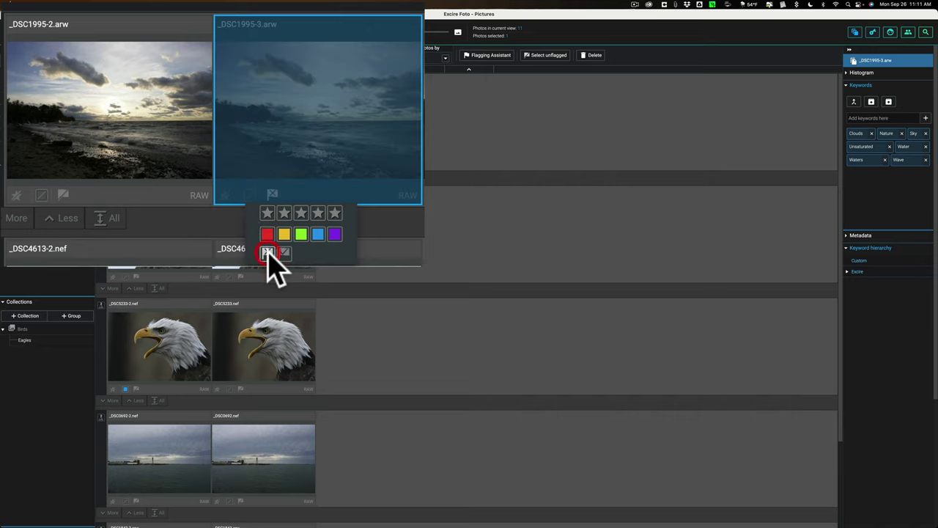
left_click(249, 145)
Reject _DSC1995-2 with the X shortcut and bring up its context menu
left_click(134, 126)
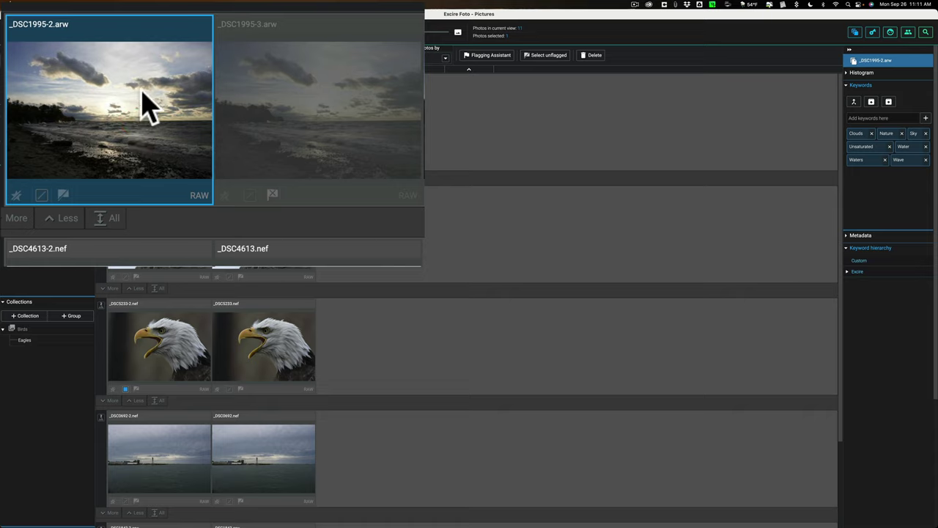
key("x")
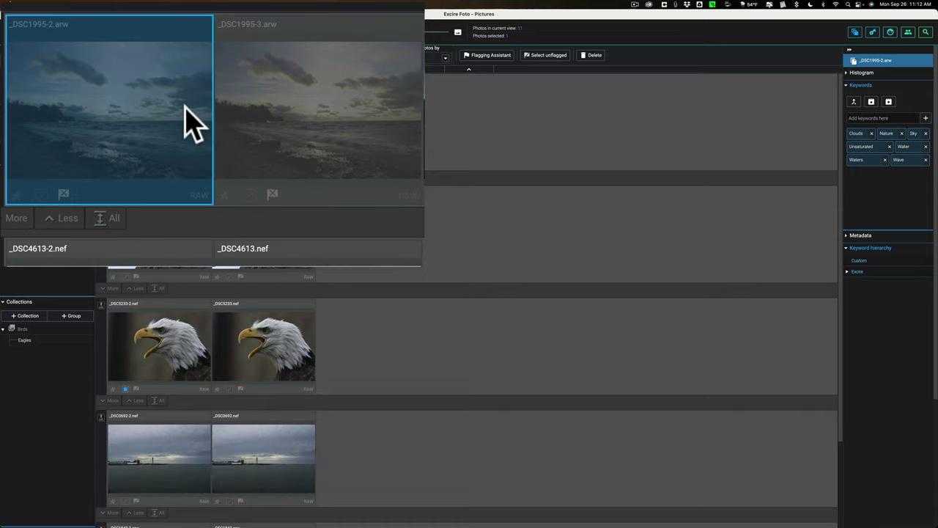
right_click(278, 98)
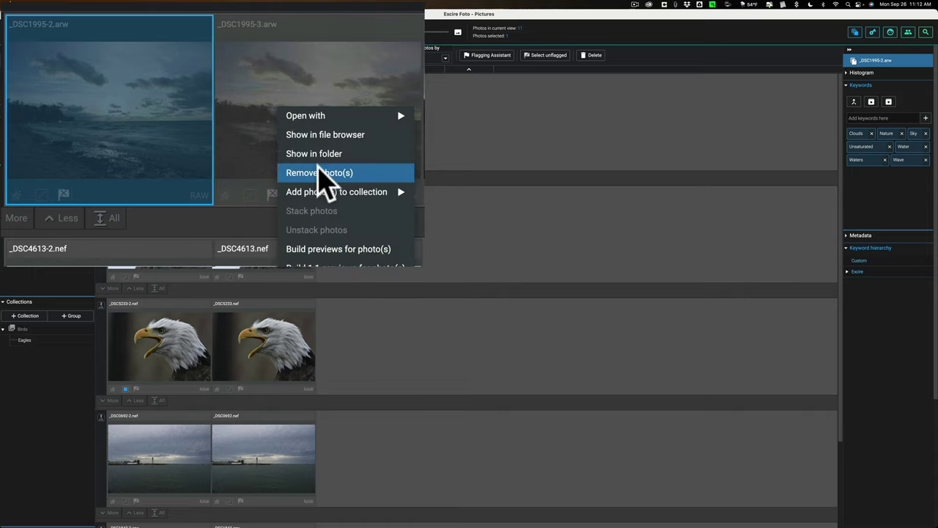
Remove the reject flags from _DSC1995-3 and _DSC1995-2 using U
left_click_drag(264, 95, 306, 94)
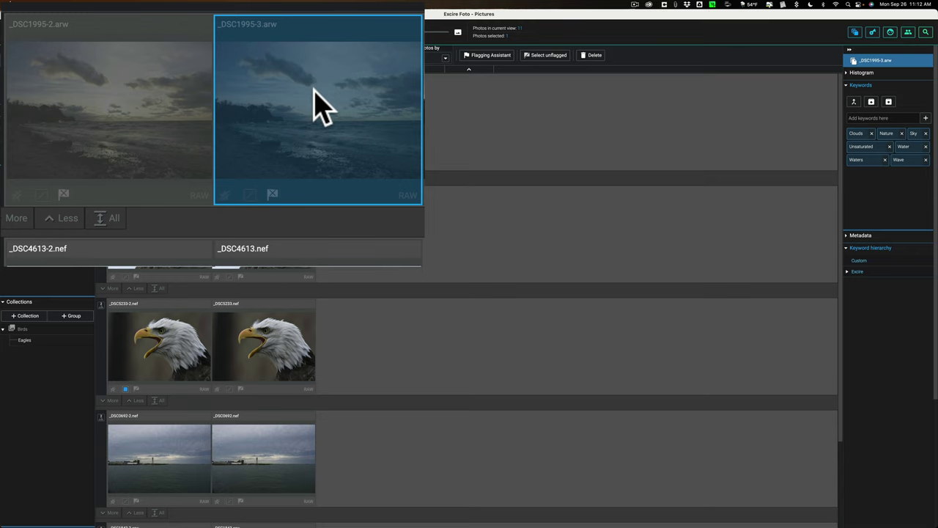
key("u")
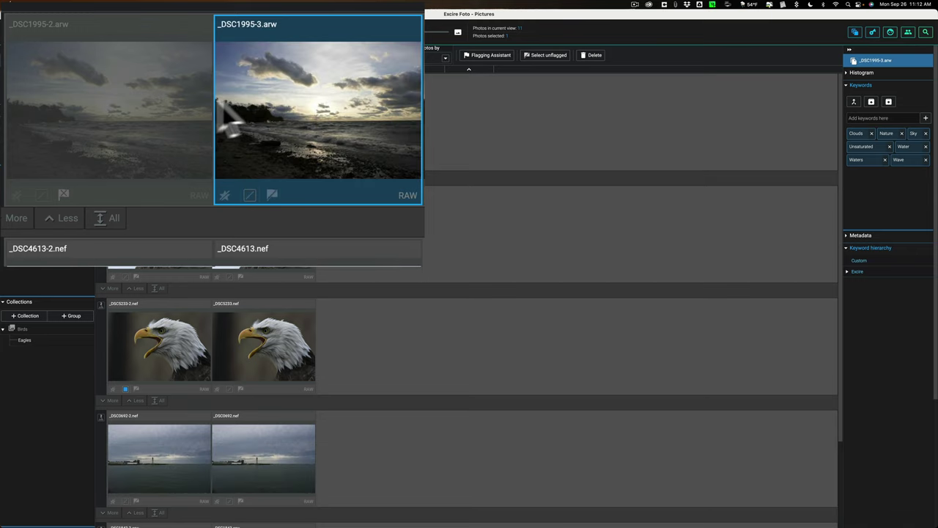
left_click(162, 129)
key("u")
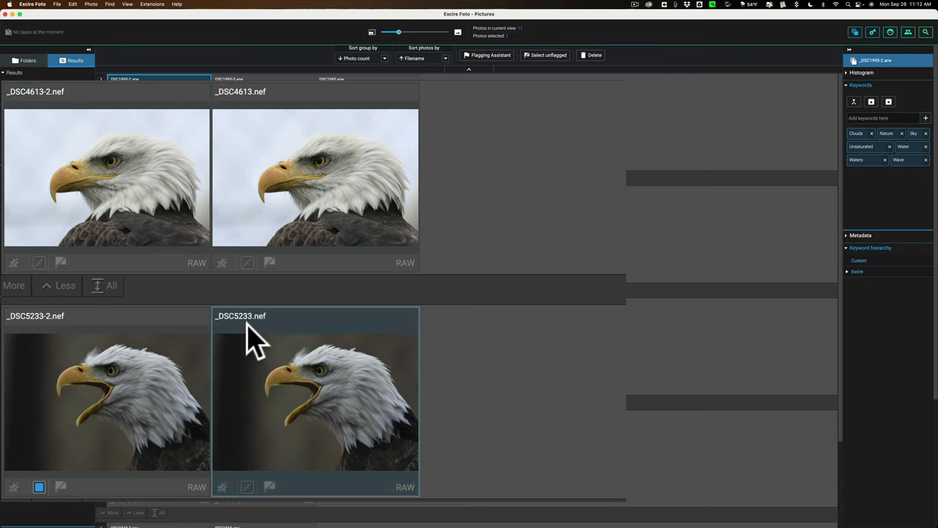
scroll(180, 347, "down", 3)
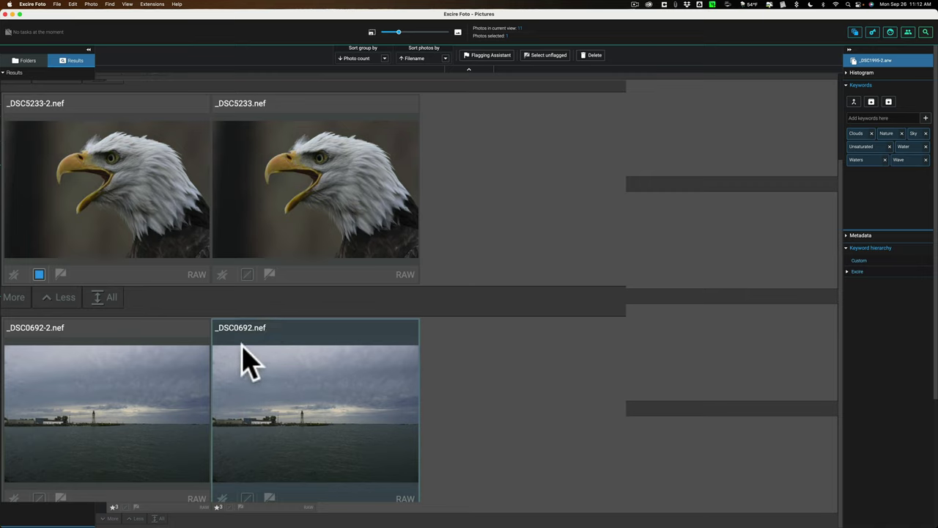
mouse_move(247, 332)
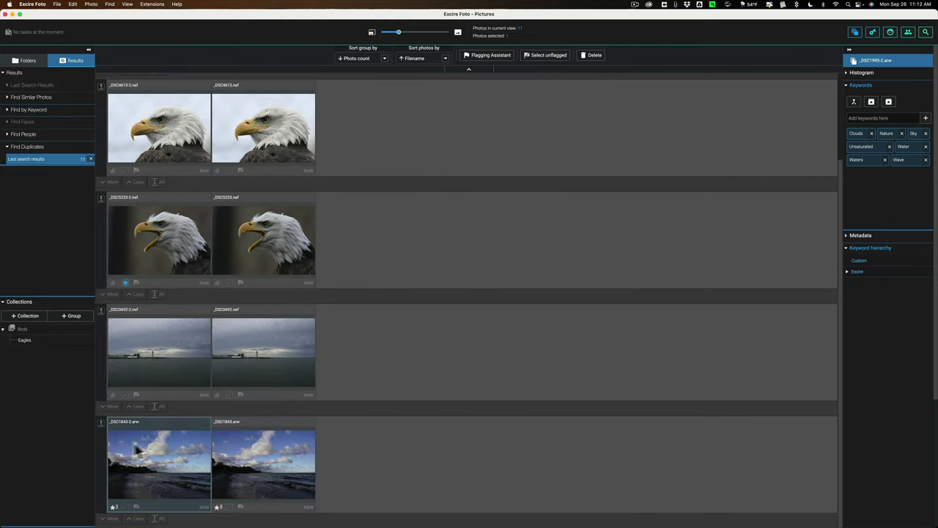
scroll(243, 305, "up", 2)
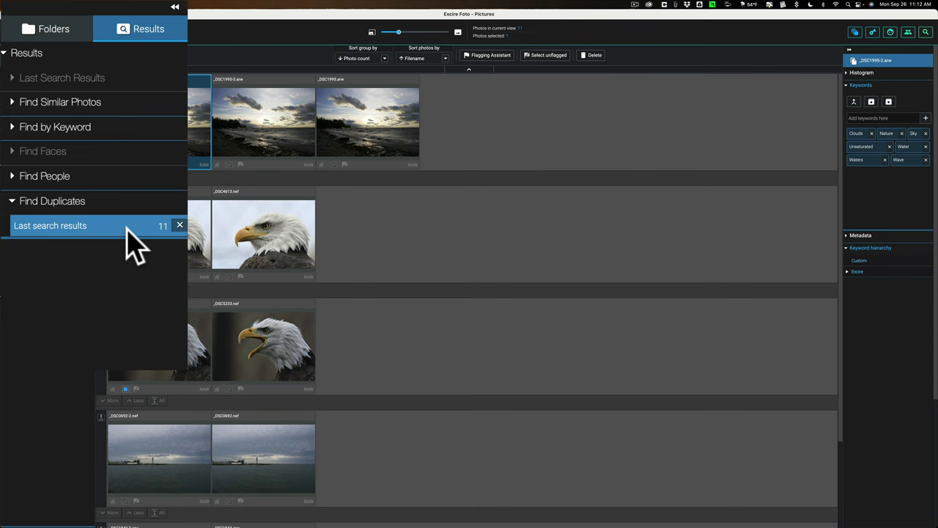
left_click(54, 29)
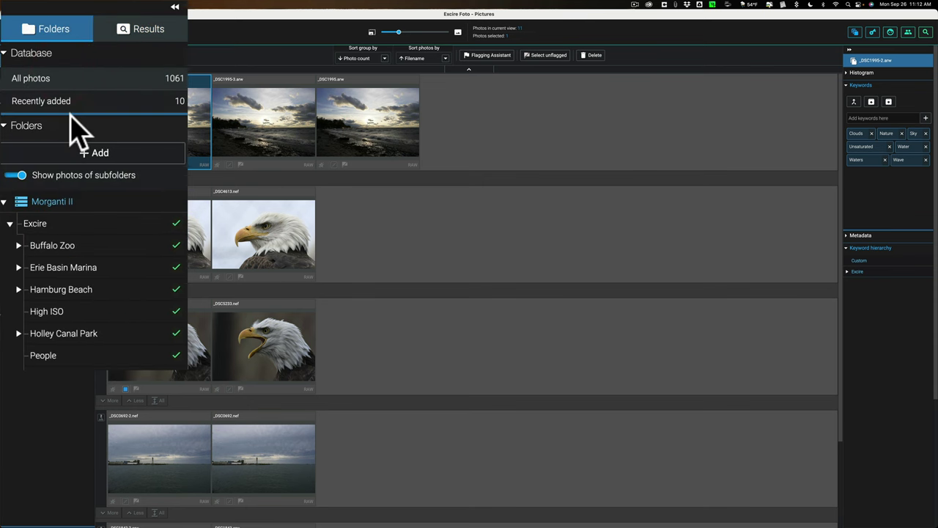
left_click(33, 223)
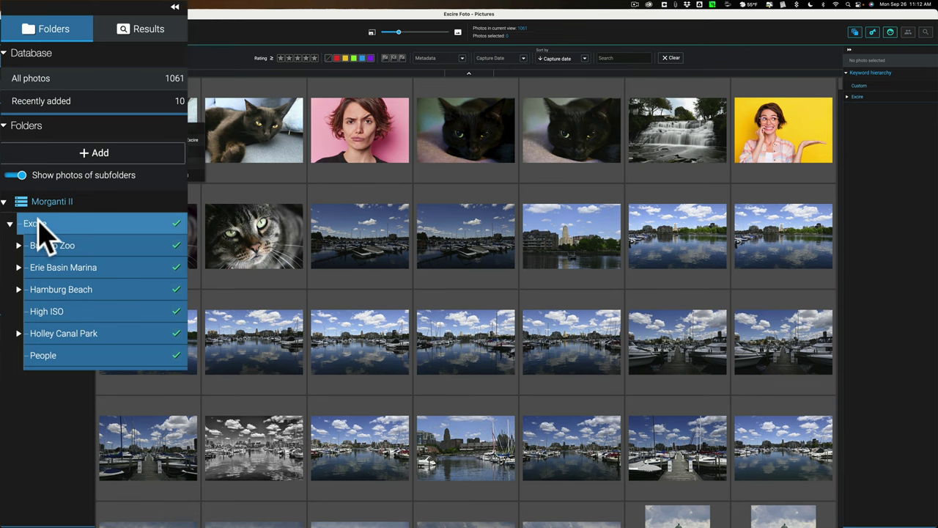
left_click(123, 33)
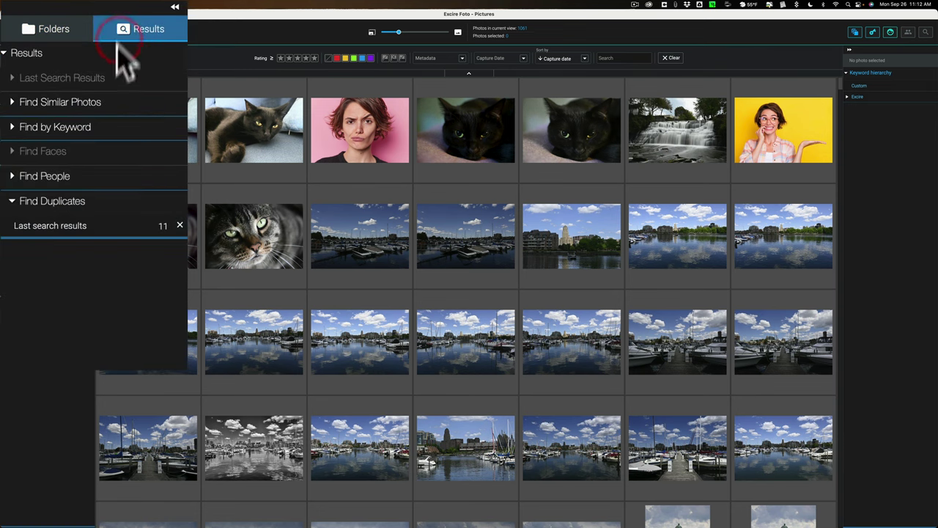
left_click(59, 228)
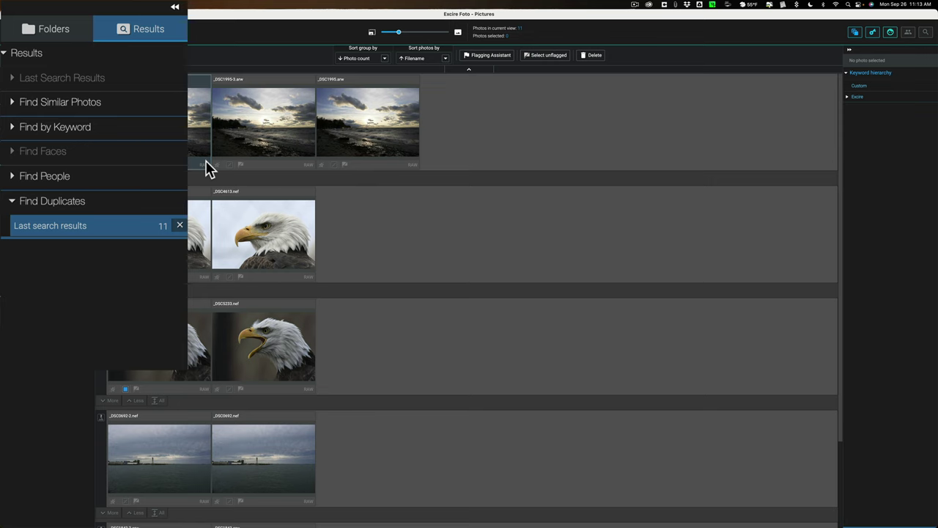
left_click(59, 29)
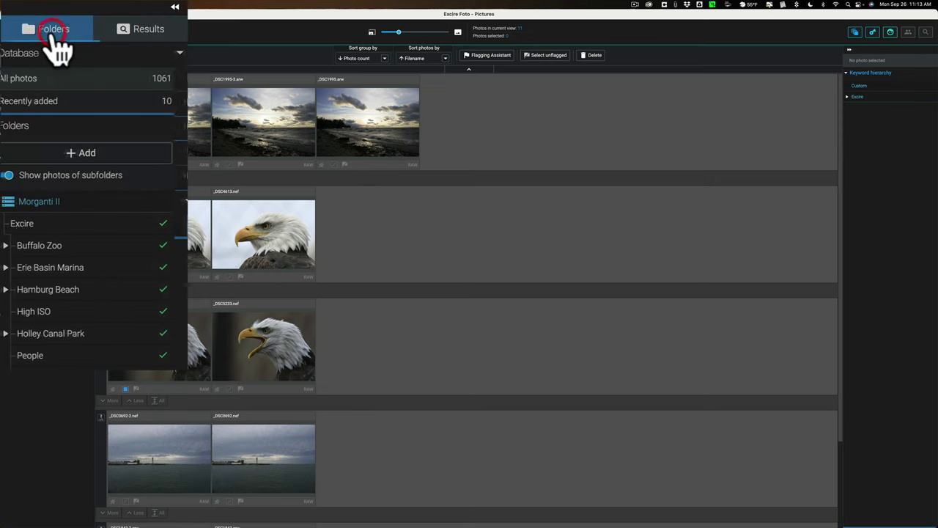
left_click(58, 221)
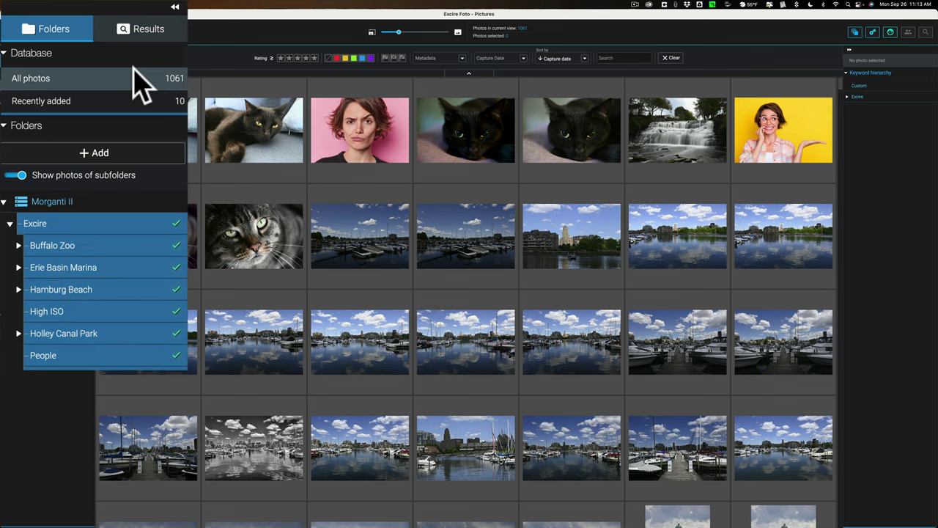
left_click(125, 29)
left_click(32, 227)
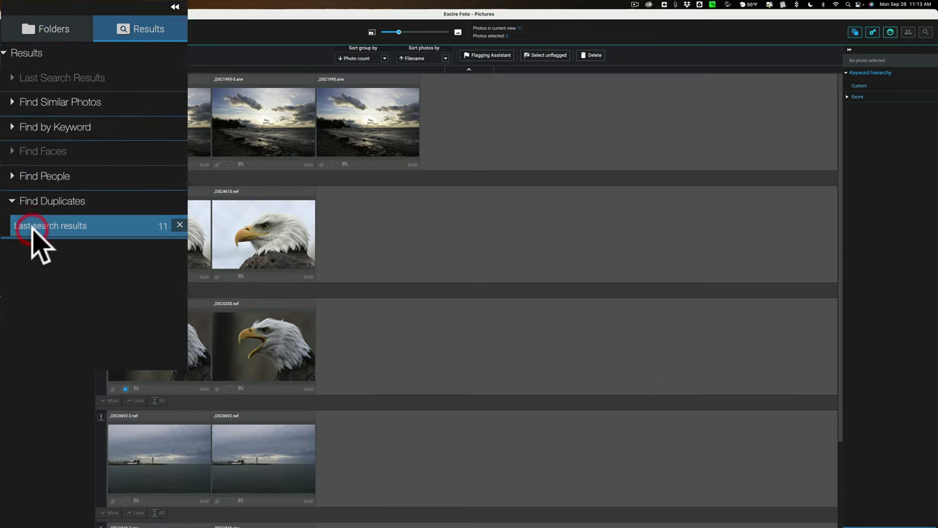